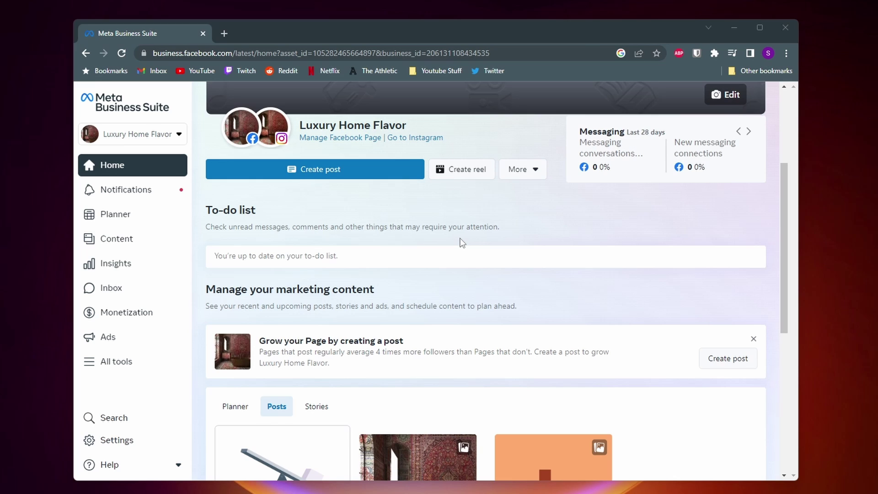
- Open Settings from the All tools panel to view the business account's People list
click(116, 363)
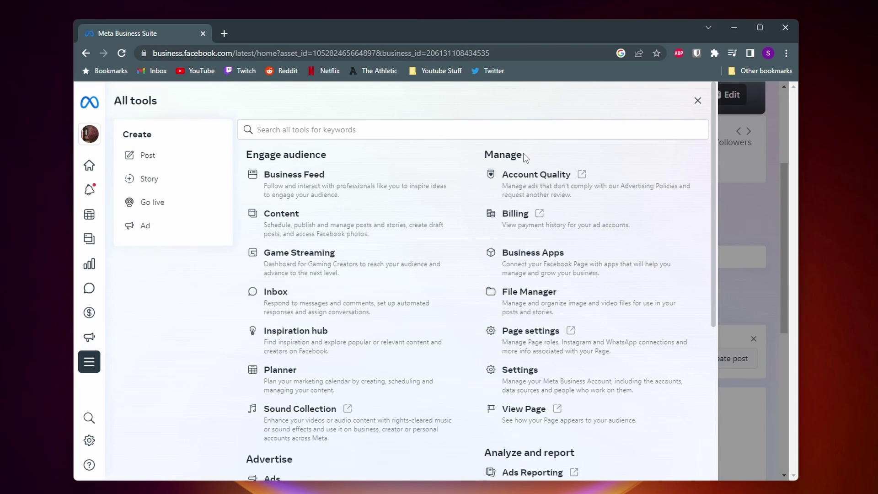
double_click(503, 154)
click(555, 159)
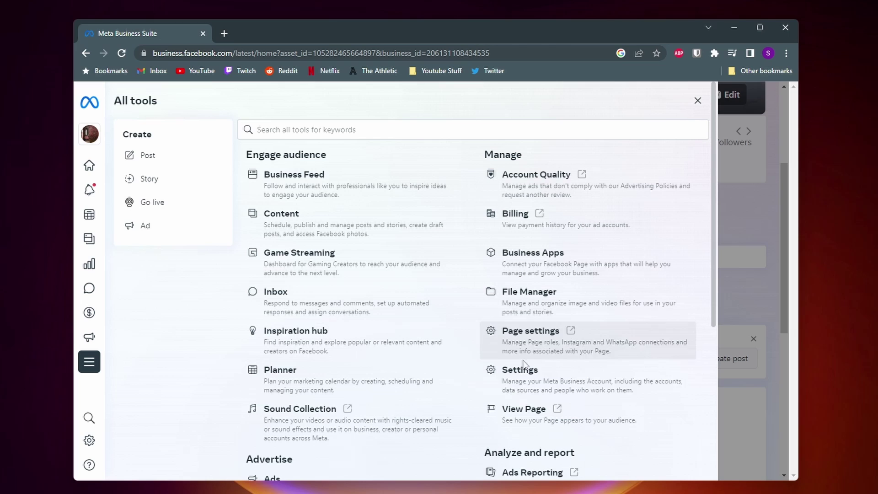
click(519, 375)
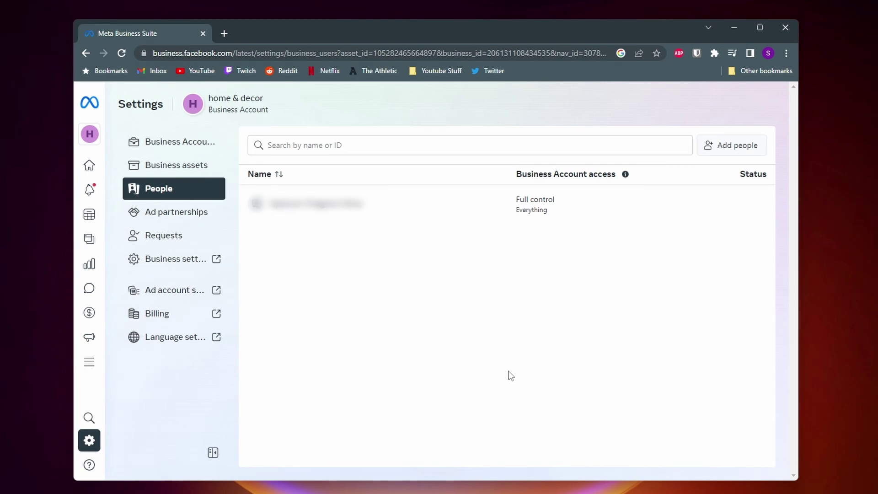
- Open Business settings in a new tab and select the Pages section under Accounts
click(172, 259)
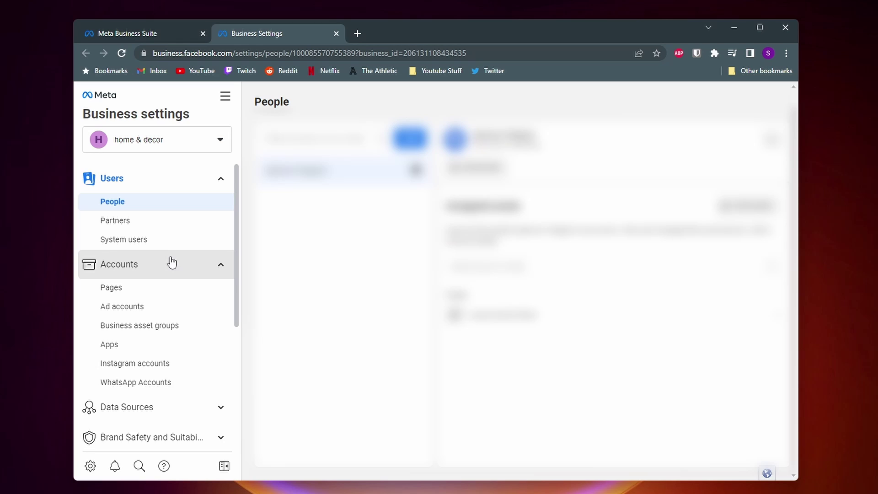
click(171, 265)
click(124, 287)
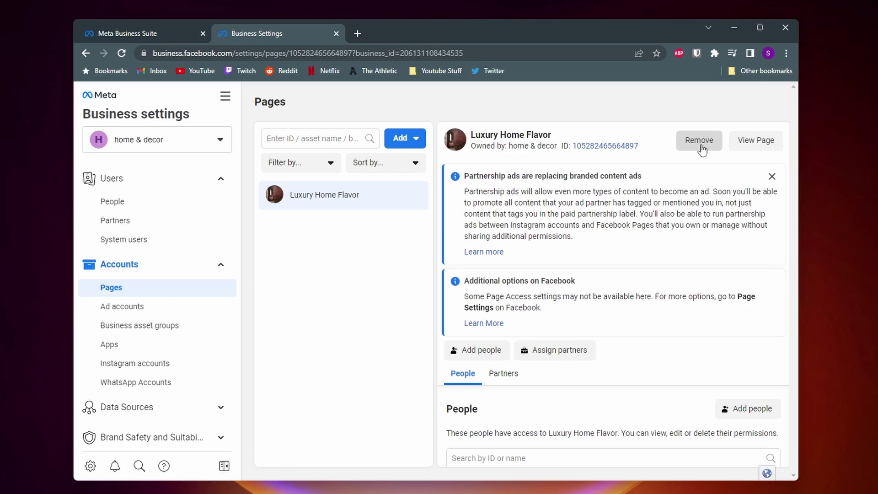
- Start removing Luxury Home Flavor and highlight the Remove Page? warning text
click(699, 140)
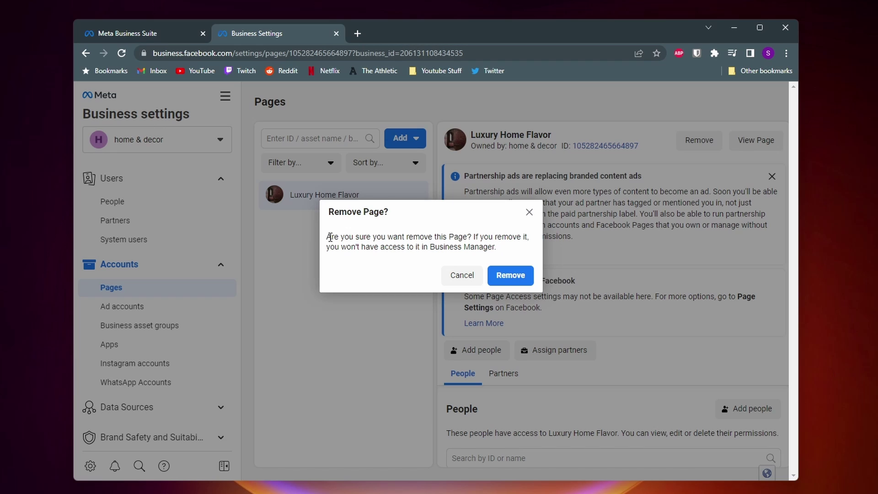
mouse_move(328, 236)
mouse_down()
mouse_move(474, 237)
mouse_move(501, 248)
mouse_up()
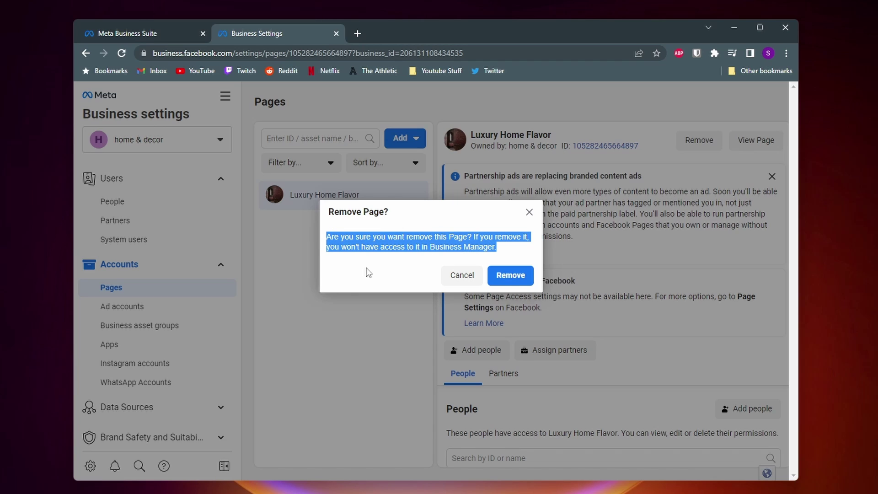